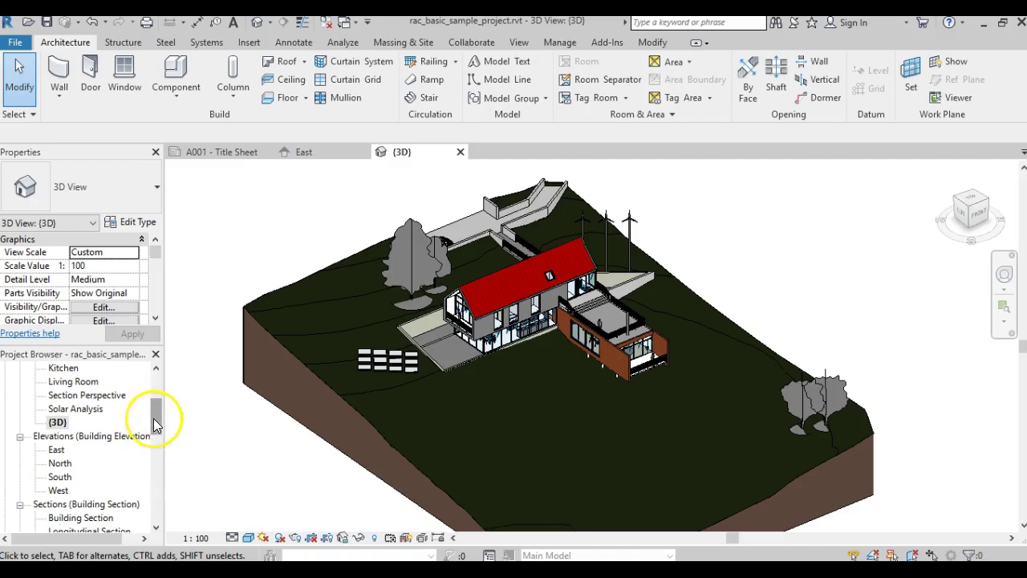
Open the Level 2 floor plan.
drag(153, 418, 153, 391)
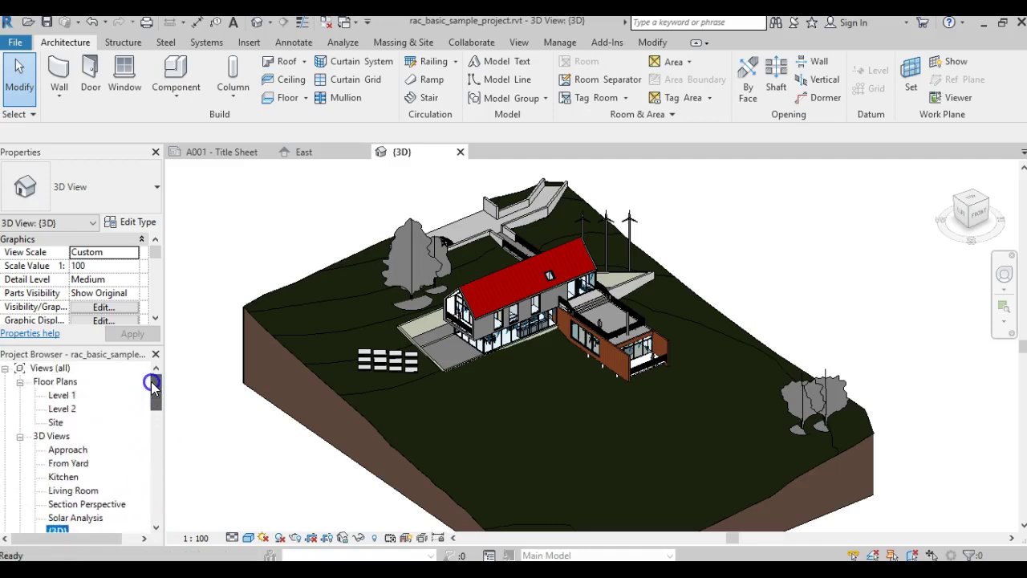
click(211, 474)
click(232, 436)
click(69, 411)
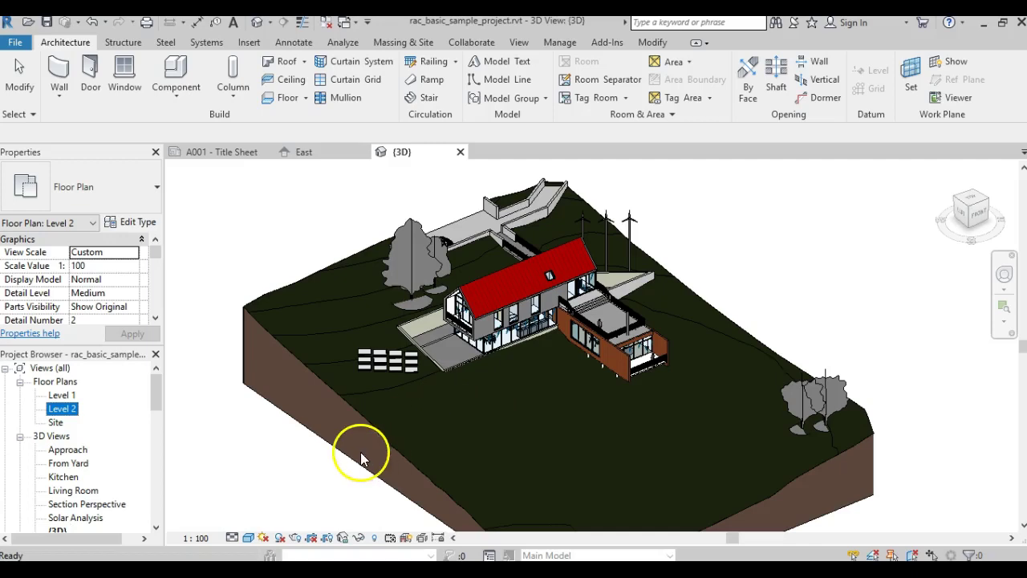
double_click(56, 410)
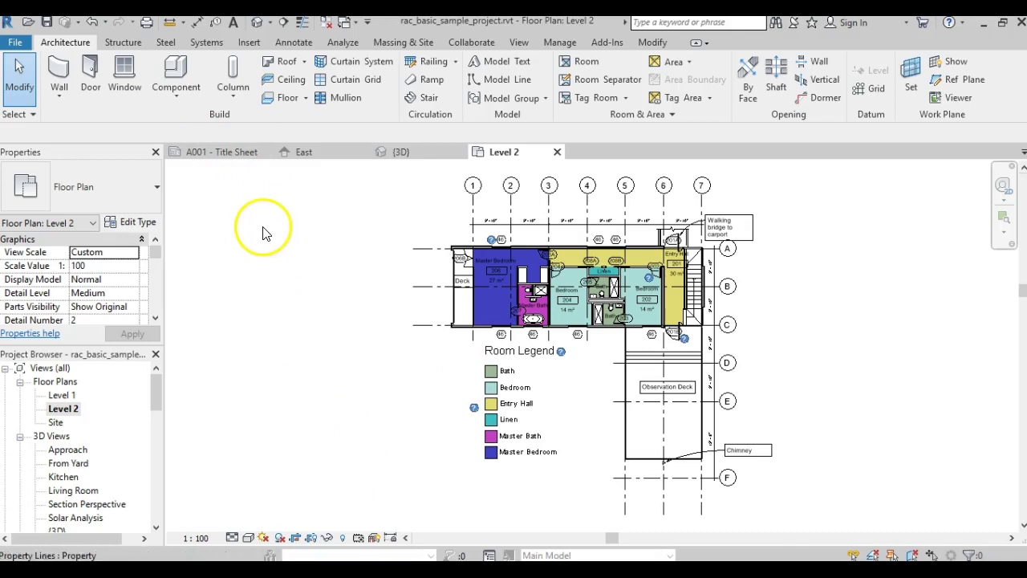
Create a perspective camera view with its eye on the Observation Deck and its target beyond the house's corner at grids 1 and A.
click(524, 45)
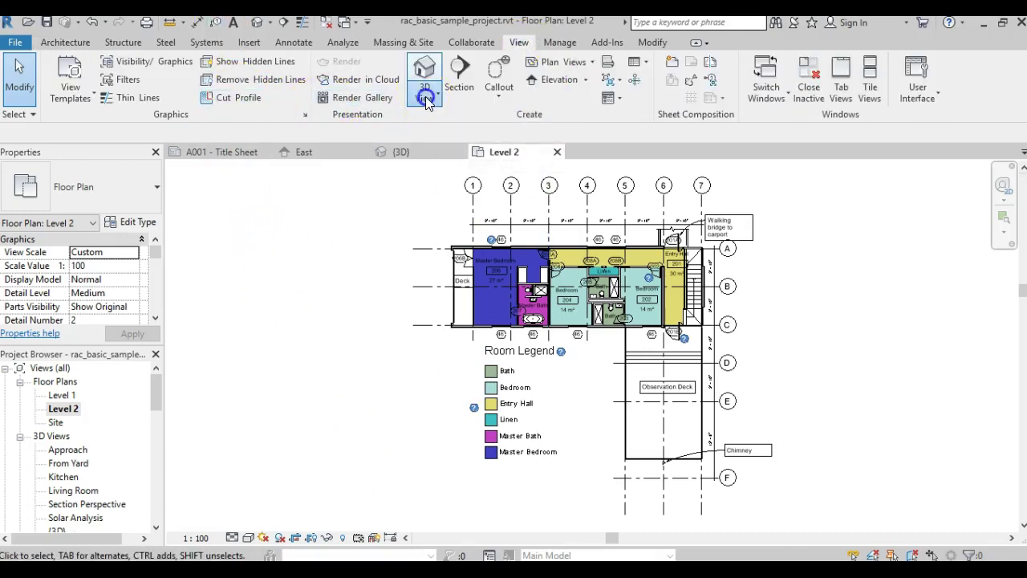
click(425, 96)
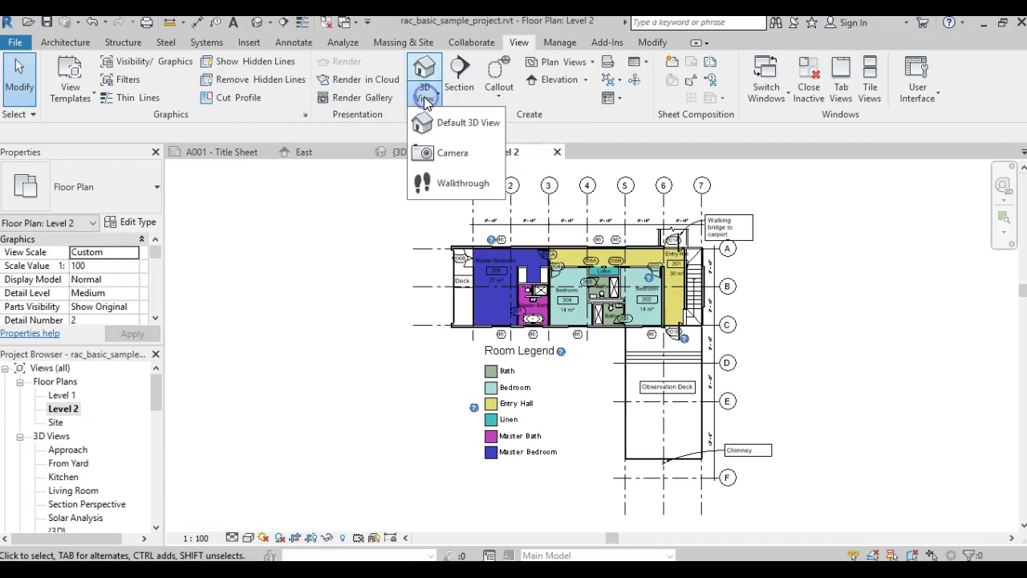
click(436, 153)
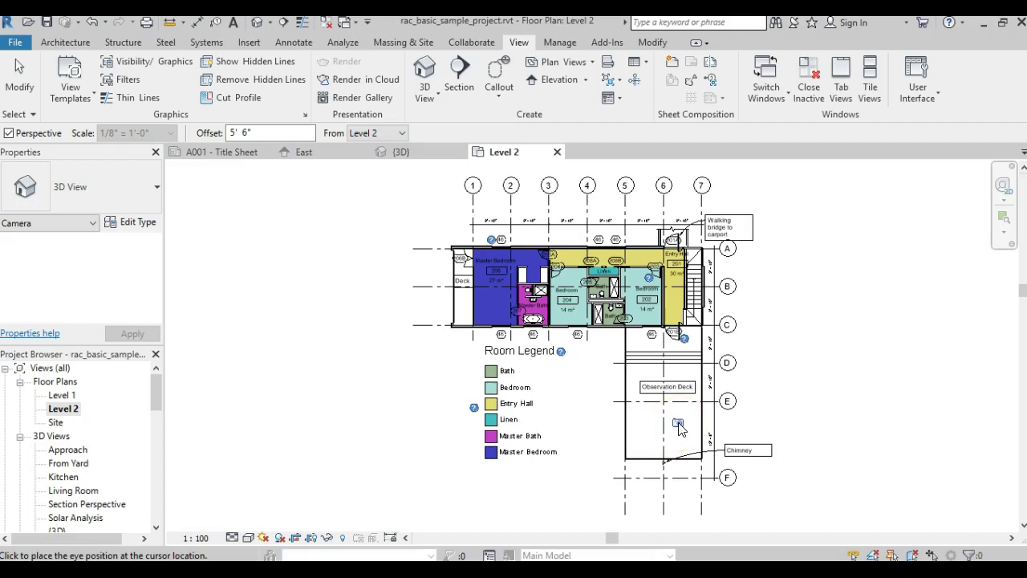
click(678, 424)
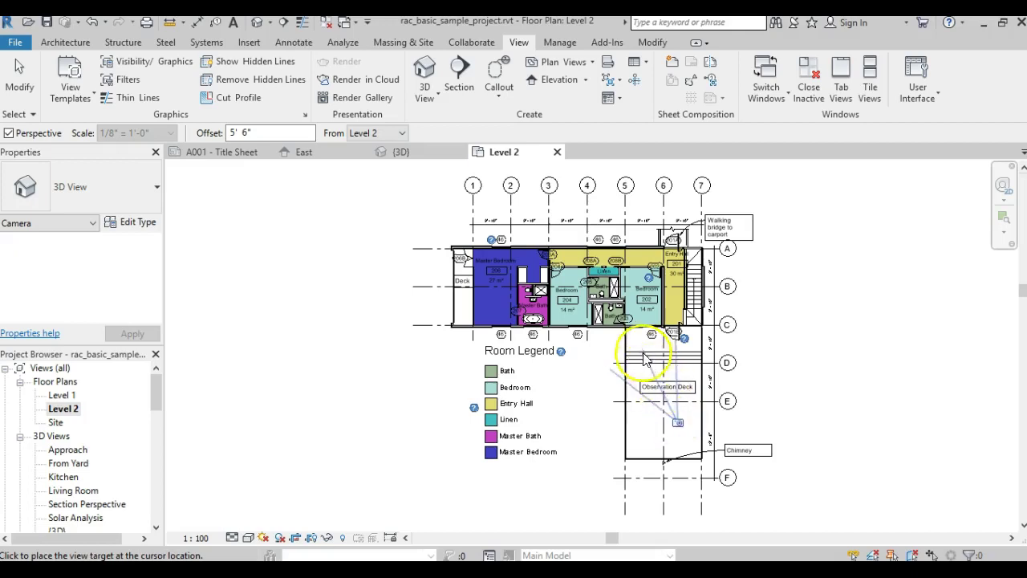
click(473, 225)
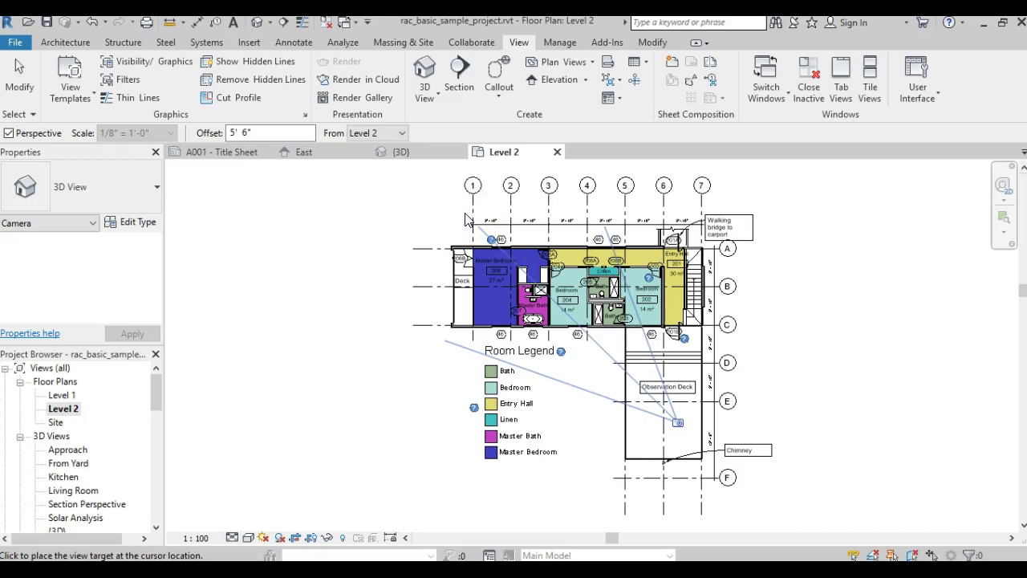
click(442, 201)
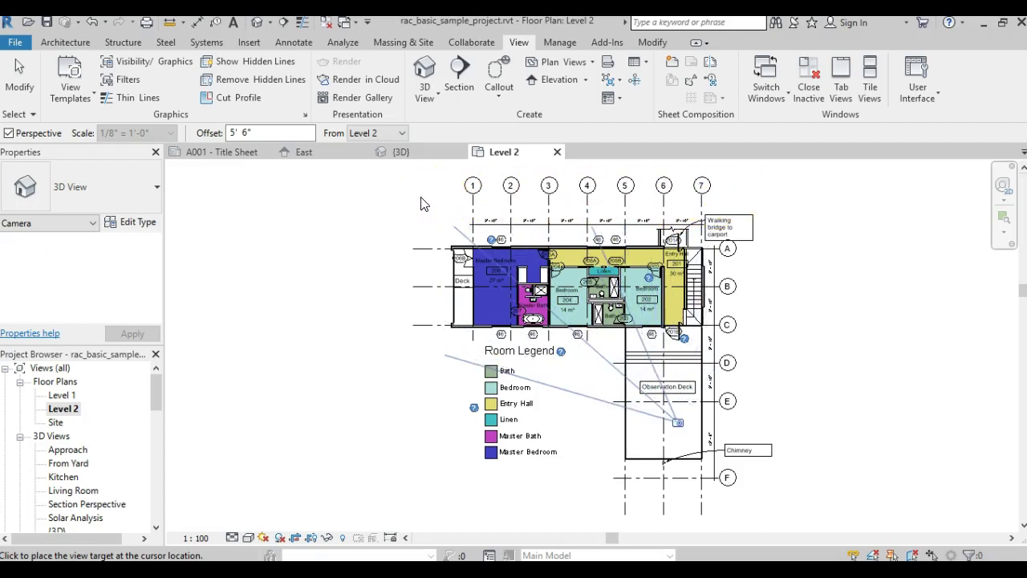
click(424, 204)
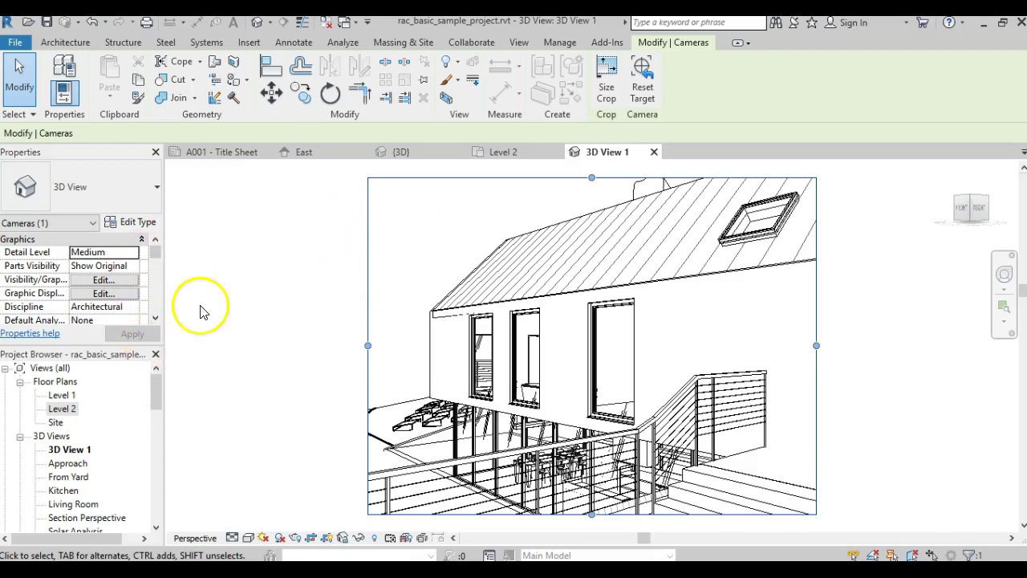
Check the new camera's eye and target elevations and examine its height above Level 2 in the South elevation.
click(156, 319)
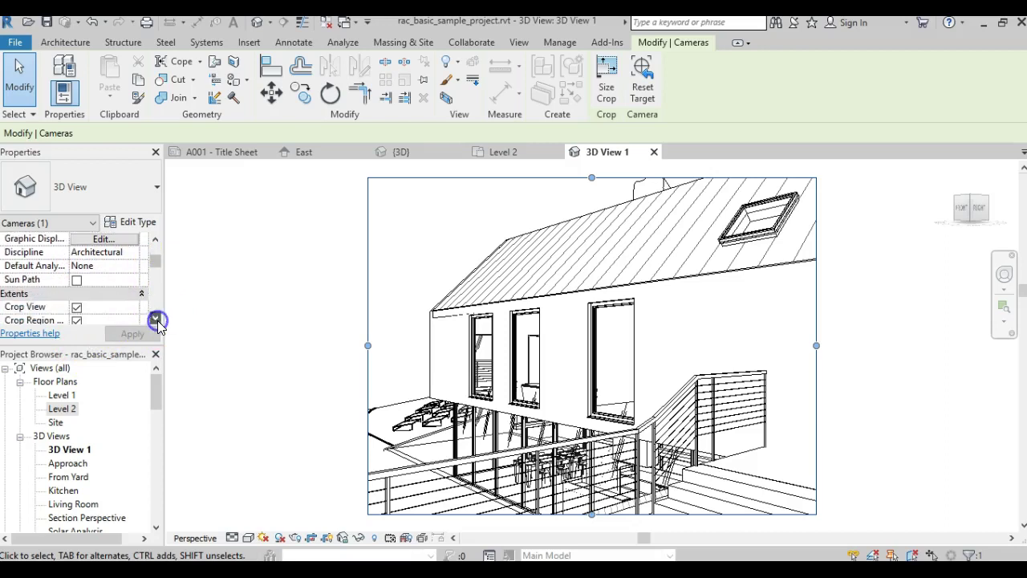
drag(157, 323, 158, 324)
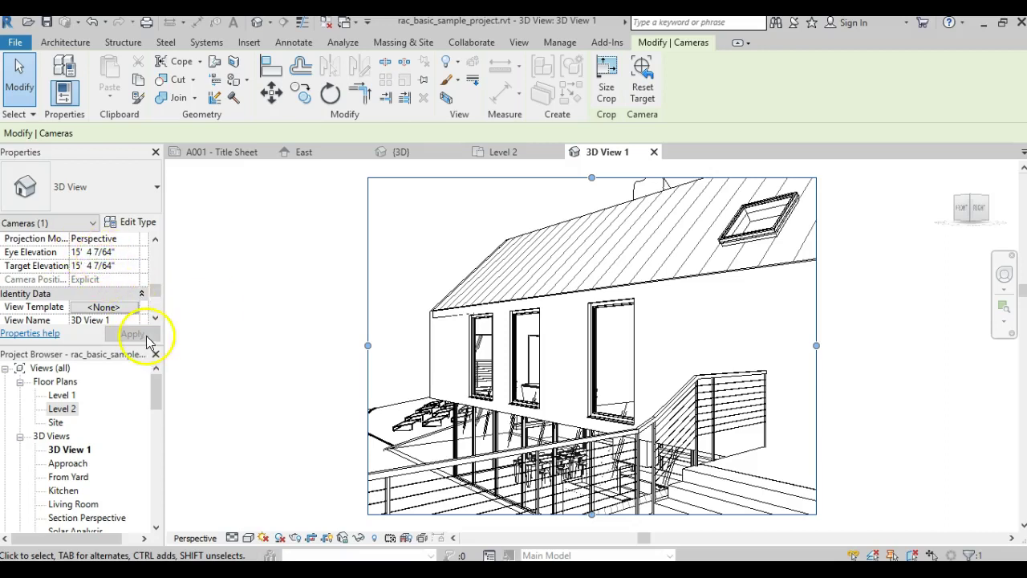
drag(157, 397, 155, 426)
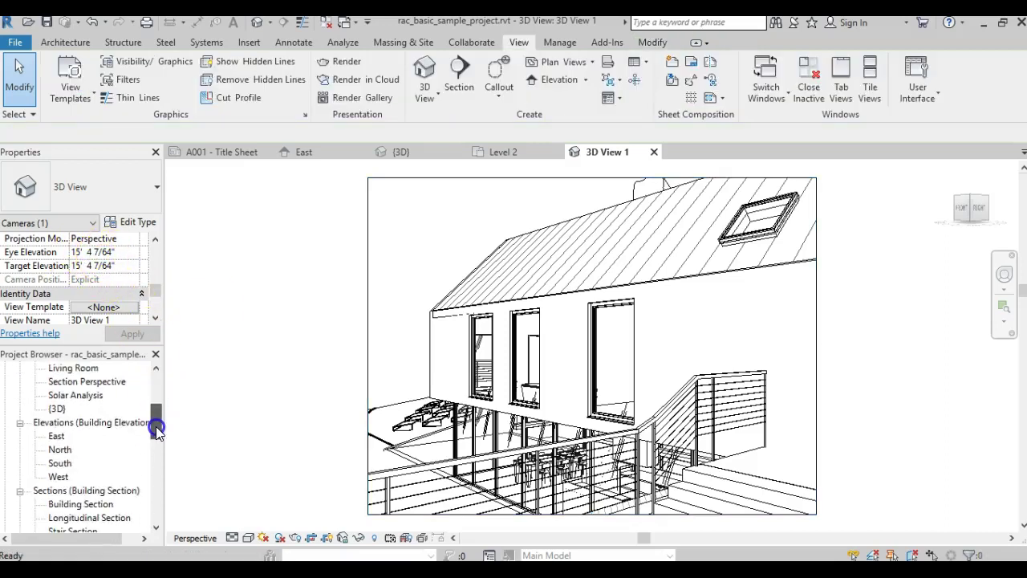
double_click(61, 464)
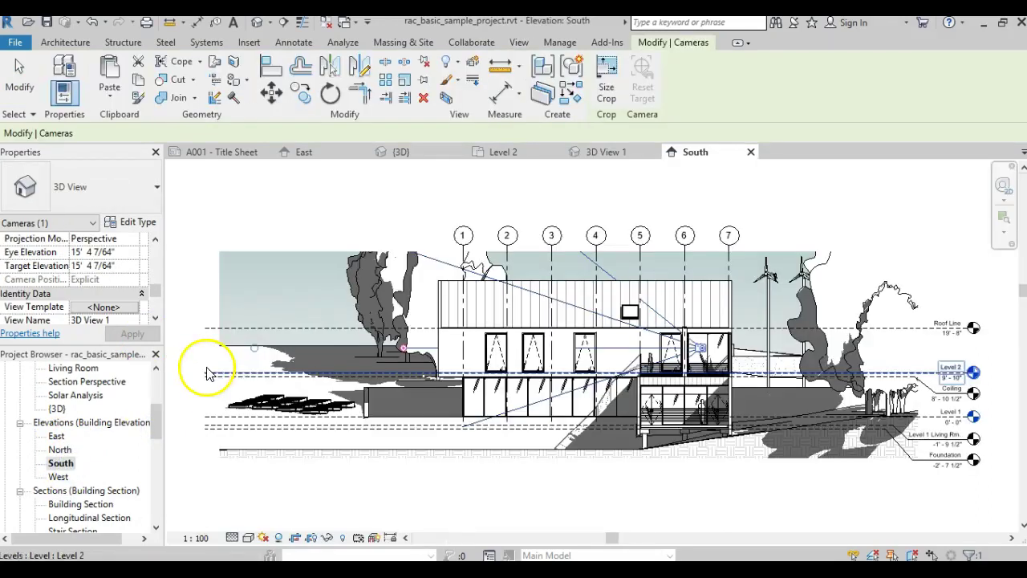
scroll(717, 377, up, 3)
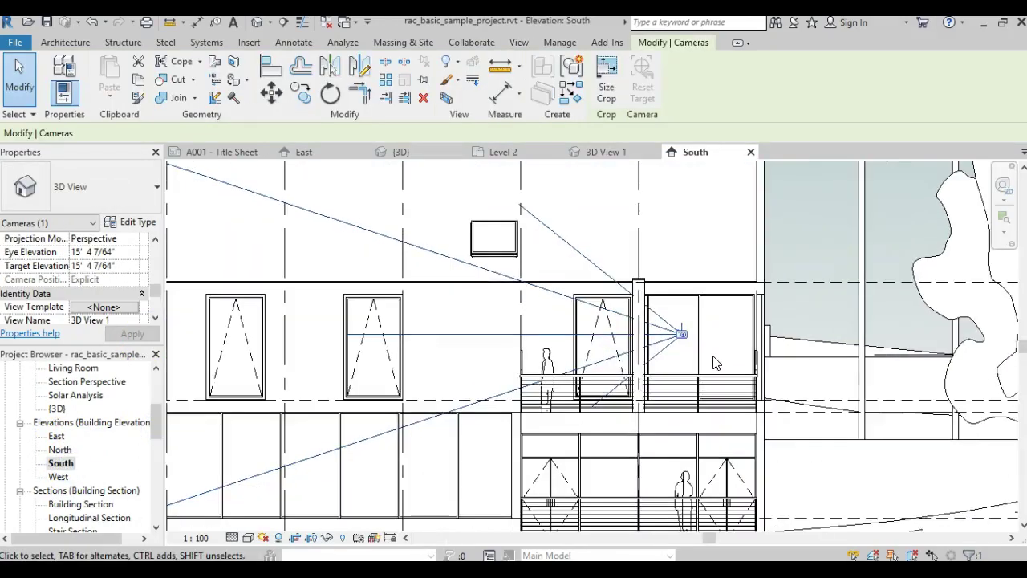
scroll(590, 345, down, 2)
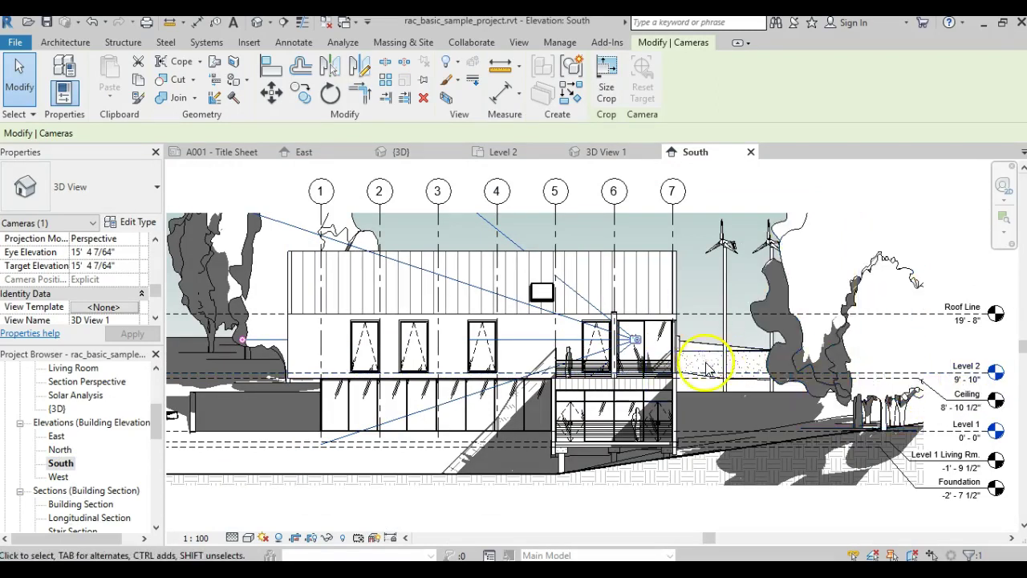
scroll(711, 365, up, 4)
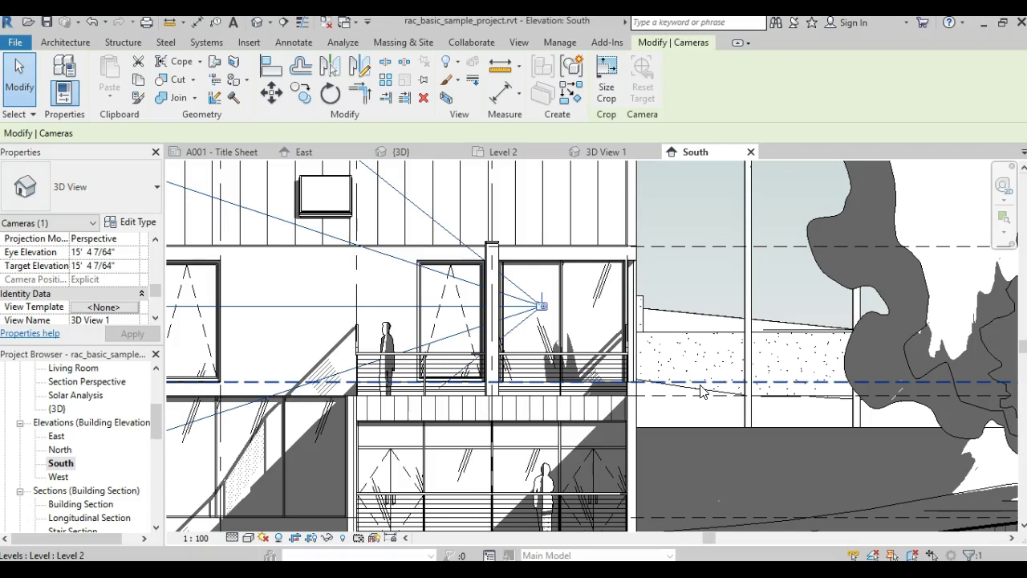
Measure the vertical distance between the Level 2 and Ceiling lines at the house's wall edge beside grid 7.
click(680, 382)
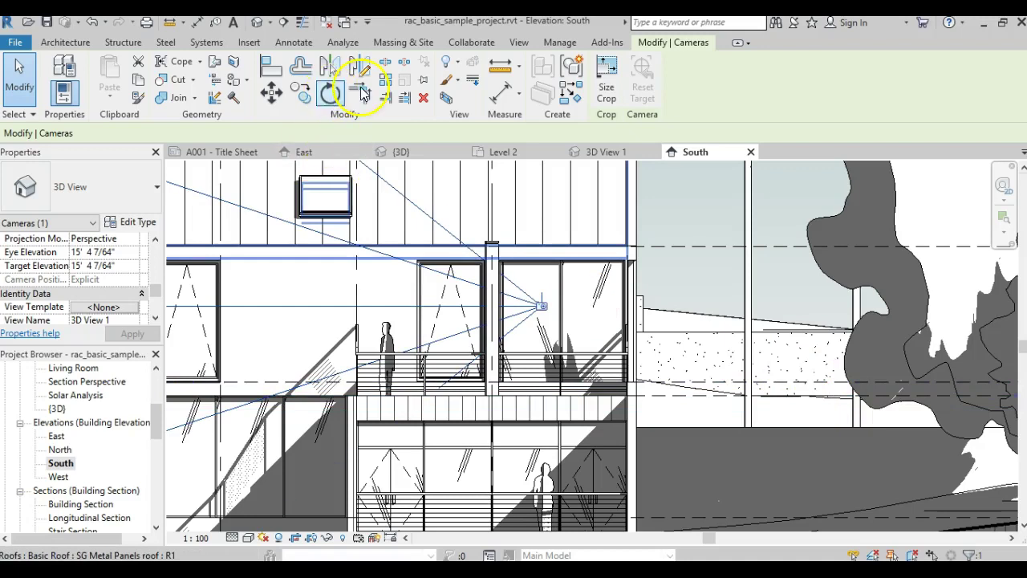
key(Escape)
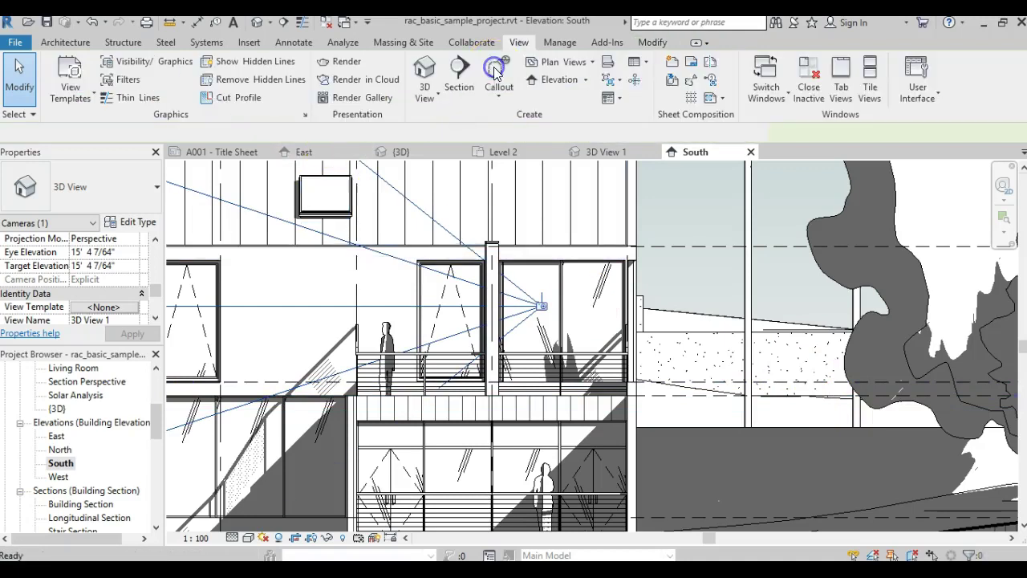
key(m)
key(e)
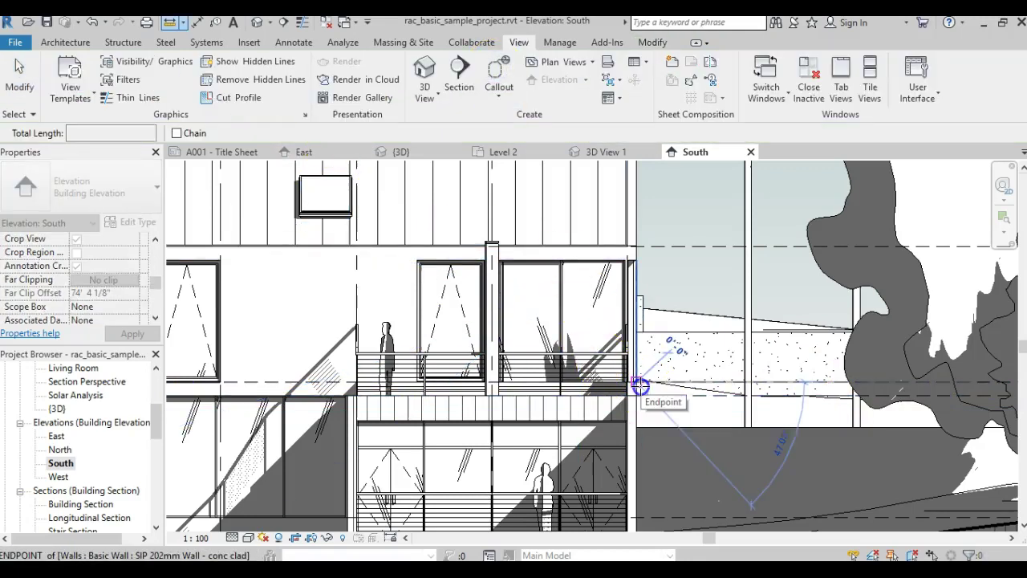
click(640, 386)
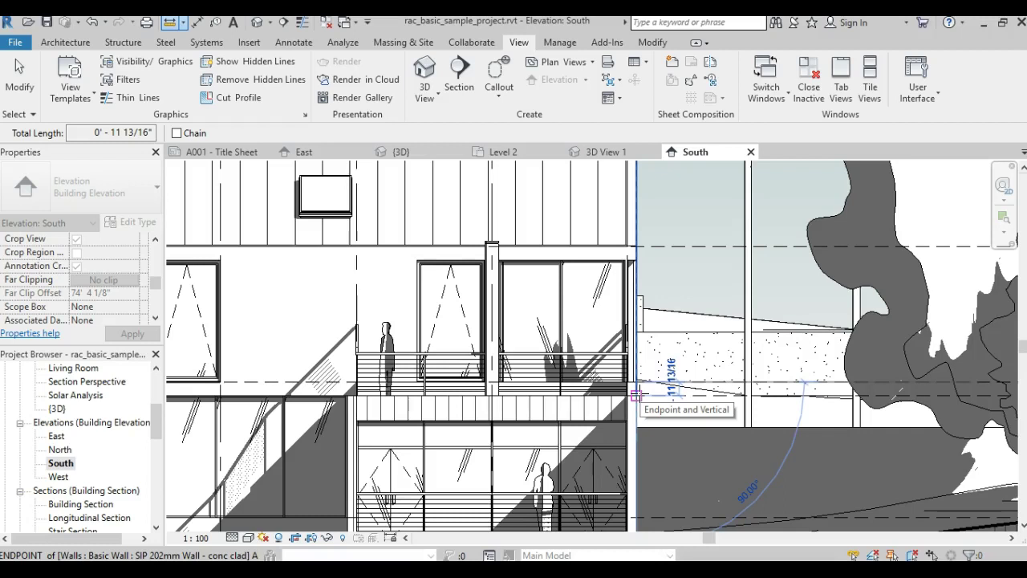
click(636, 395)
click(666, 315)
key(Escape)
key(Escape)
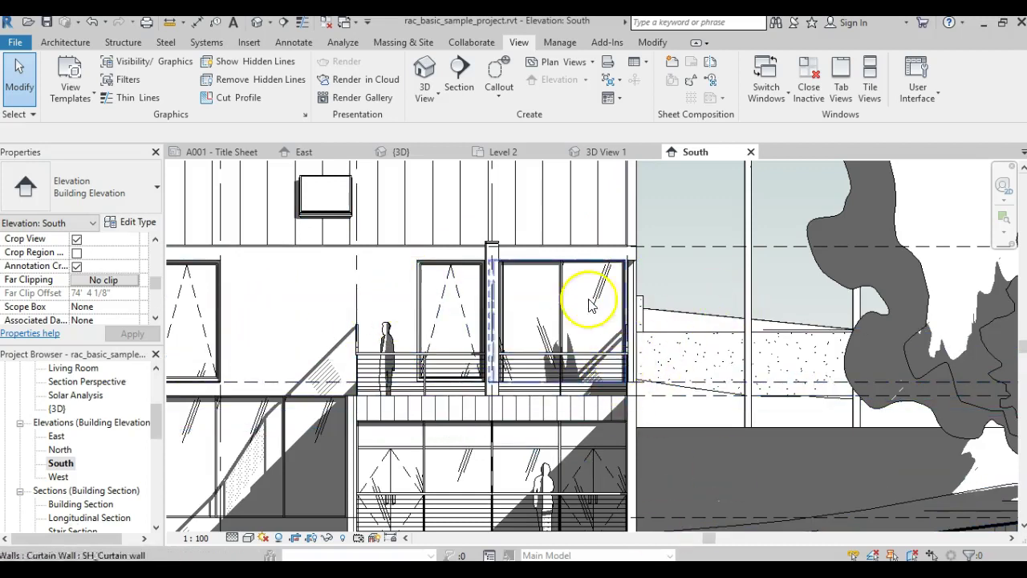
Reopen 3D View 1 and set its eye elevation to 14' 4 7/64".
scroll(562, 309, down, 4)
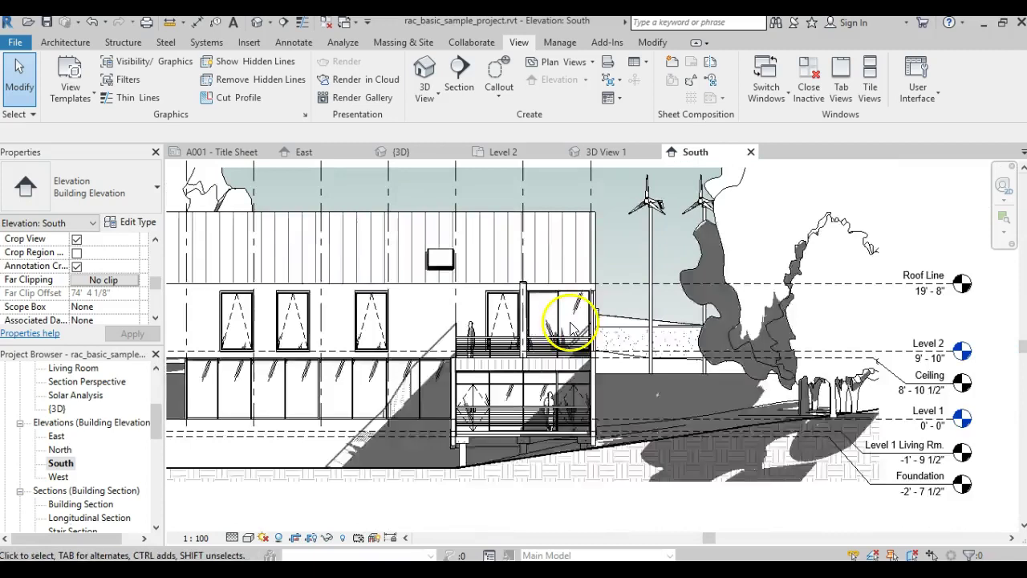
scroll(482, 309, down, 2)
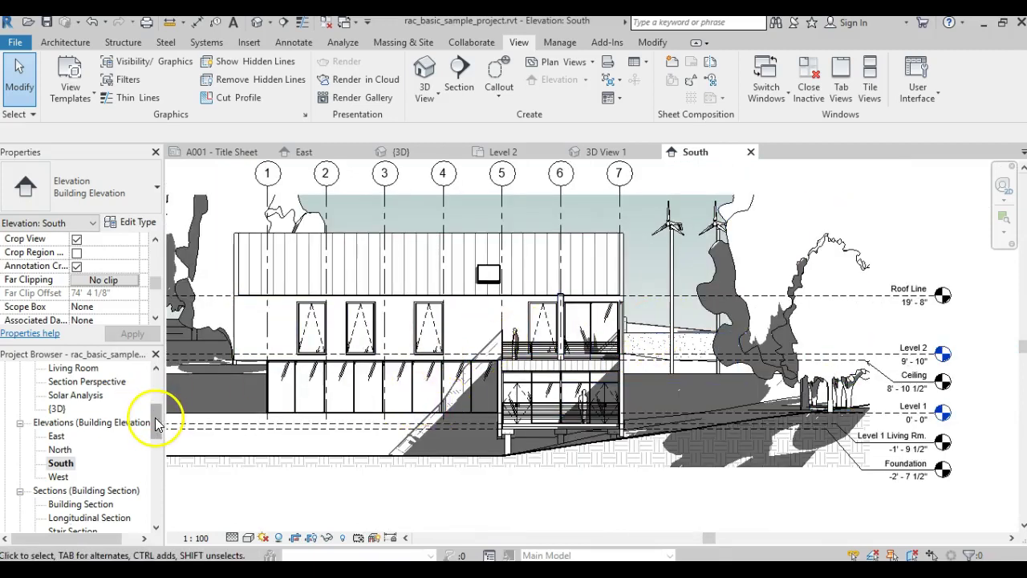
mouse_move(156, 423)
mouse_down()
mouse_move(157, 443)
mouse_move(158, 408)
mouse_up()
double_click(69, 383)
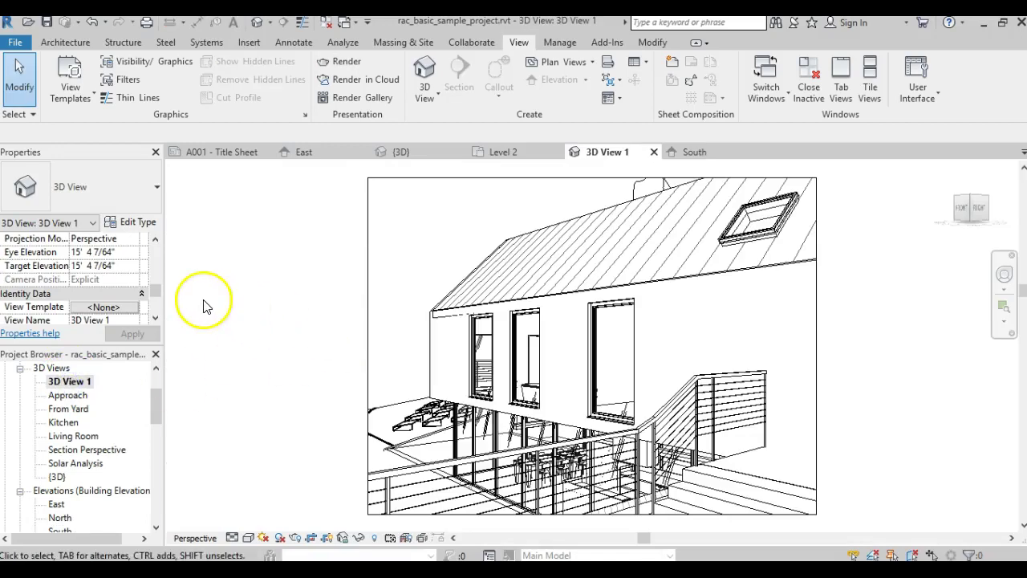
click(104, 254)
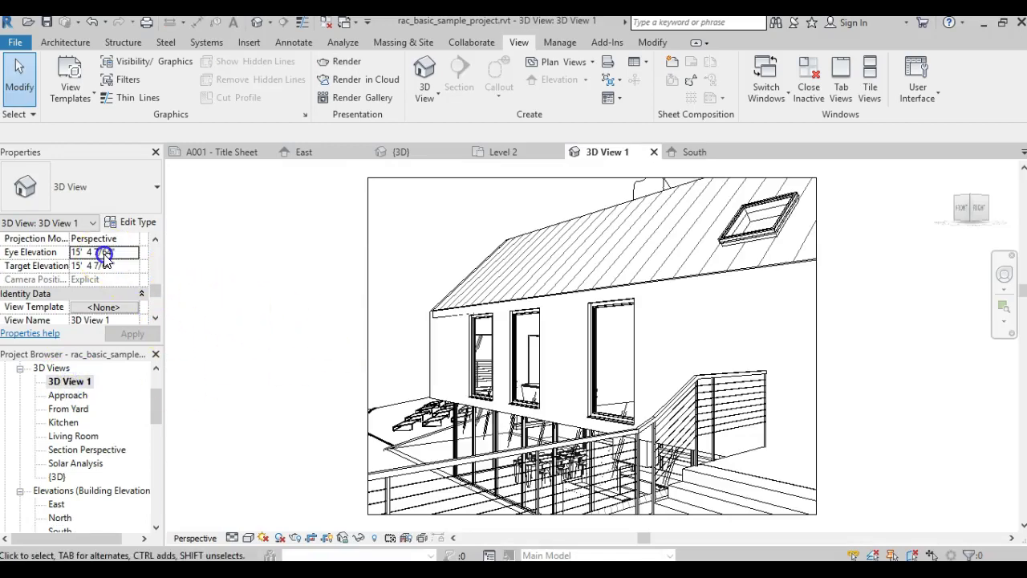
double_click(78, 252)
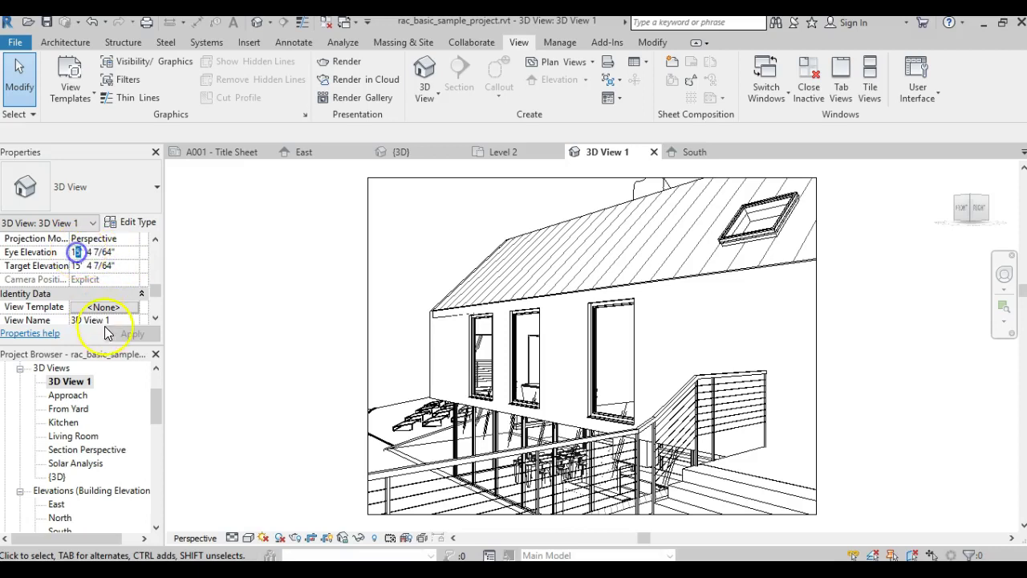
text(14)
click(105, 326)
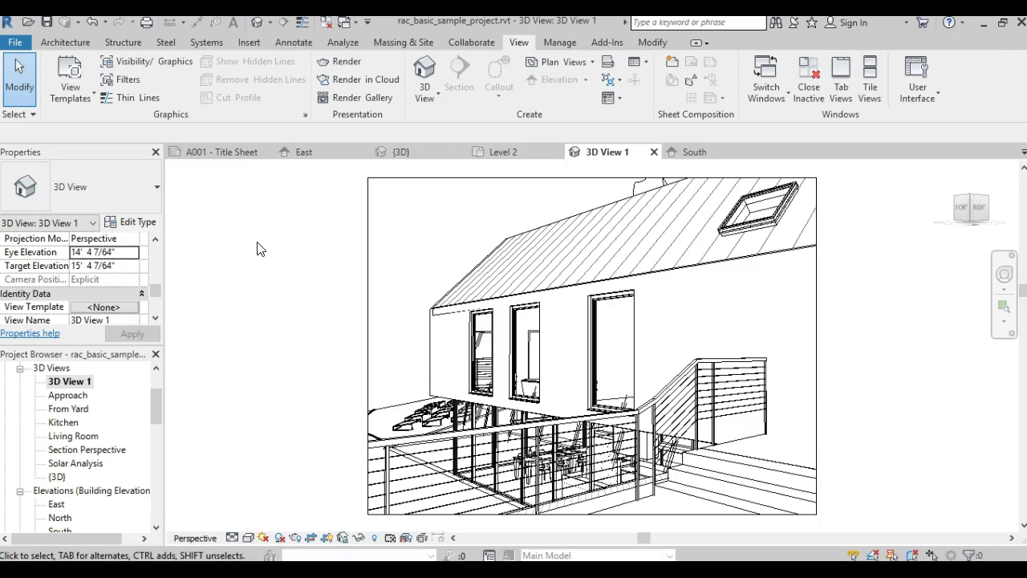
Select the 3D View 1 camera and move its eye point in the Level 2 plan toward the Observation Deck's outer corner near the Chimney label.
click(369, 224)
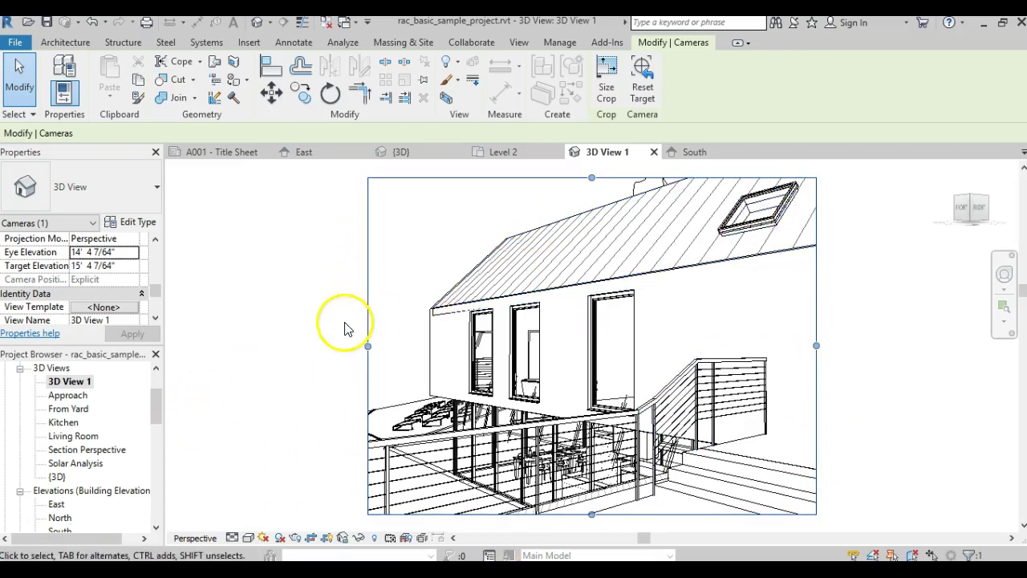
drag(155, 415, 153, 401)
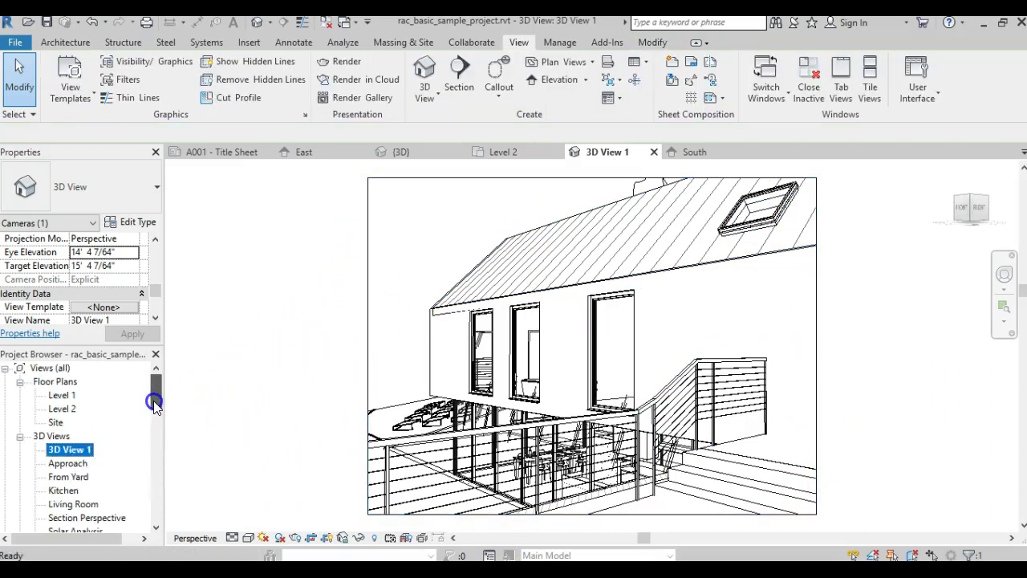
double_click(61, 408)
click(681, 423)
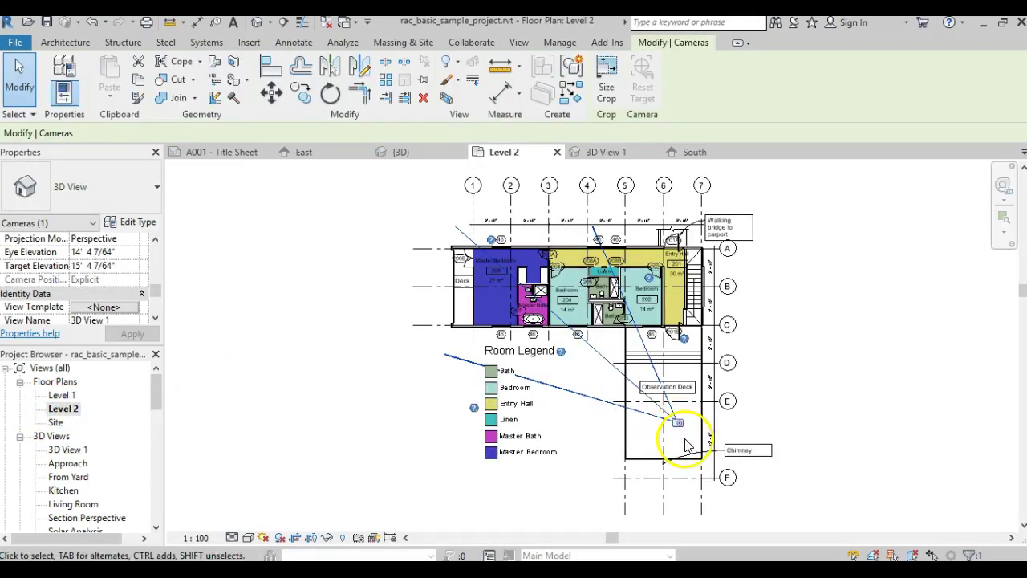
drag(678, 423, 689, 444)
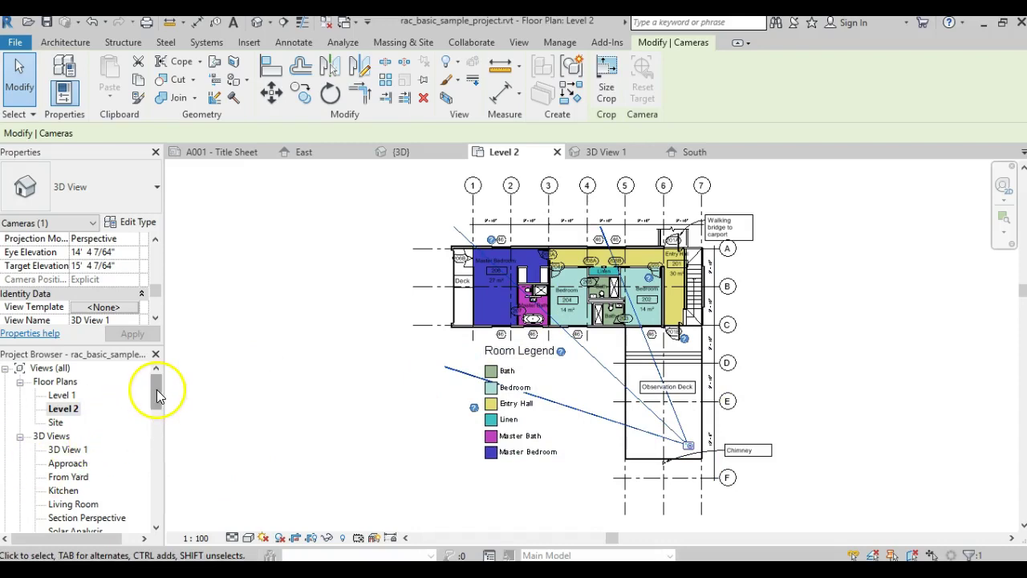
Open the East elevation to check the moved camera's position, and clear the camera selection.
drag(156, 389, 155, 414)
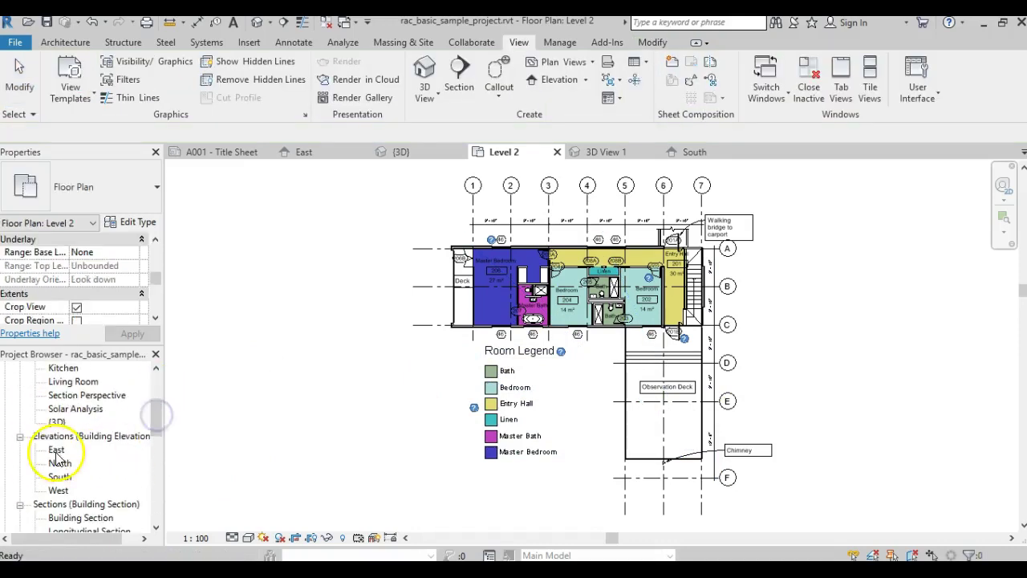
double_click(56, 451)
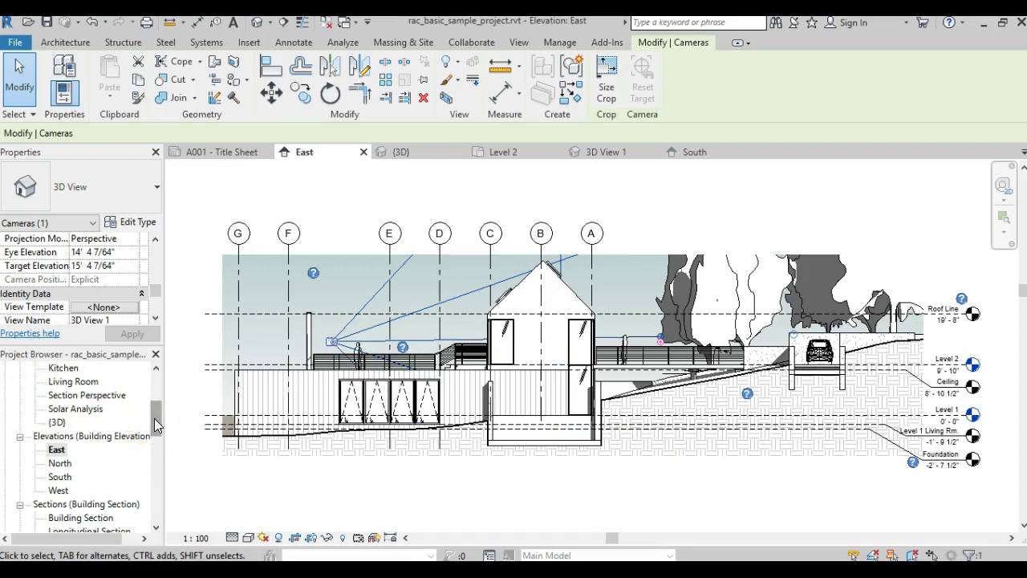
click(180, 393)
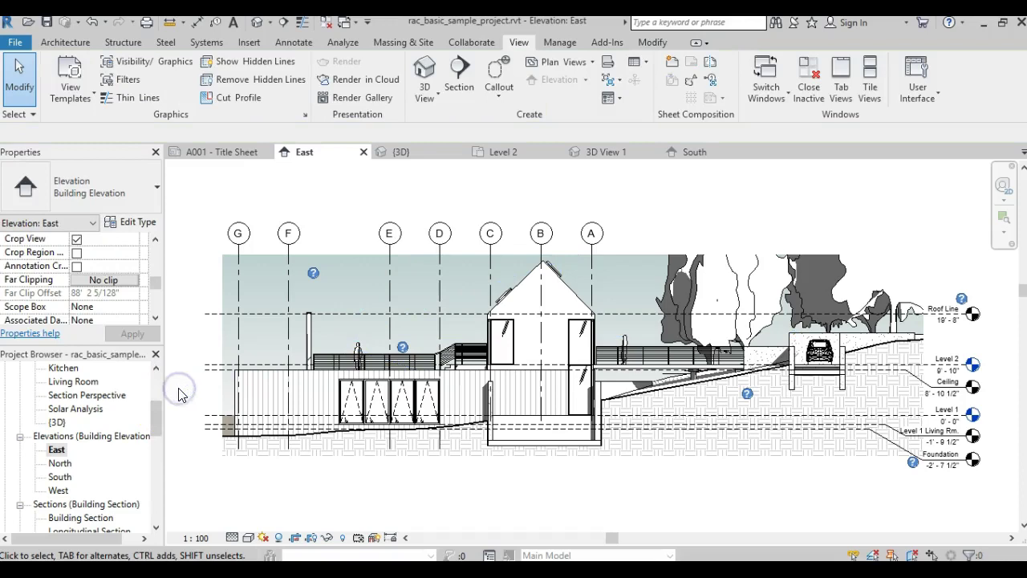
Reopen 3D View 1 and widen its crop region on both sides to include the large window and more space beside the standing figure.
click(345, 347)
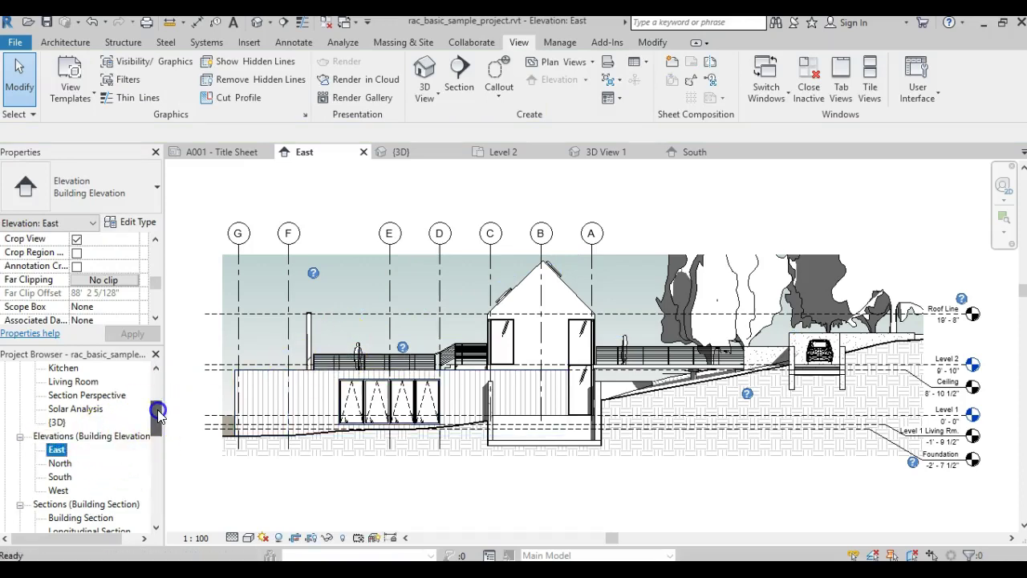
drag(154, 414, 155, 397)
double_click(71, 422)
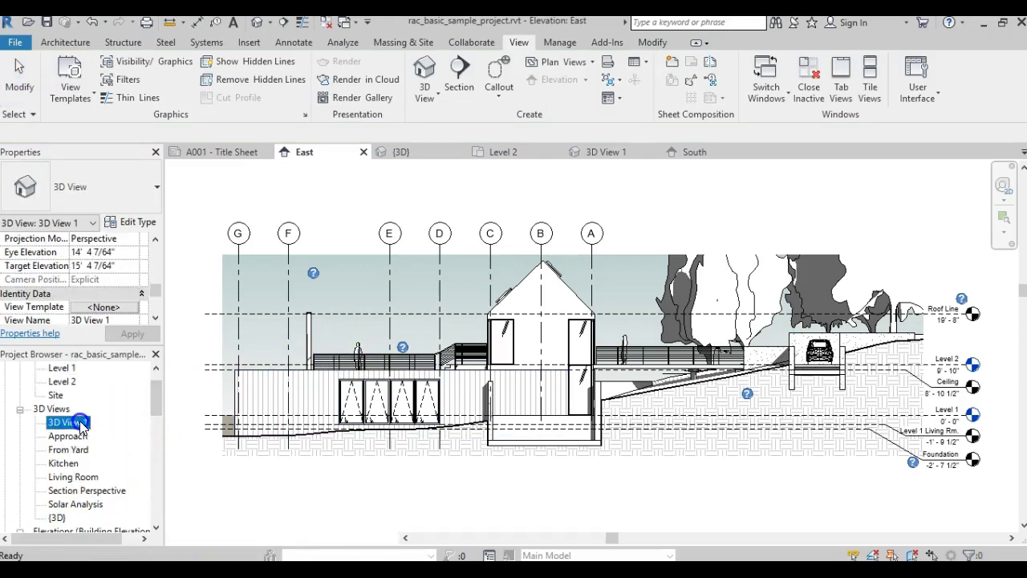
click(369, 277)
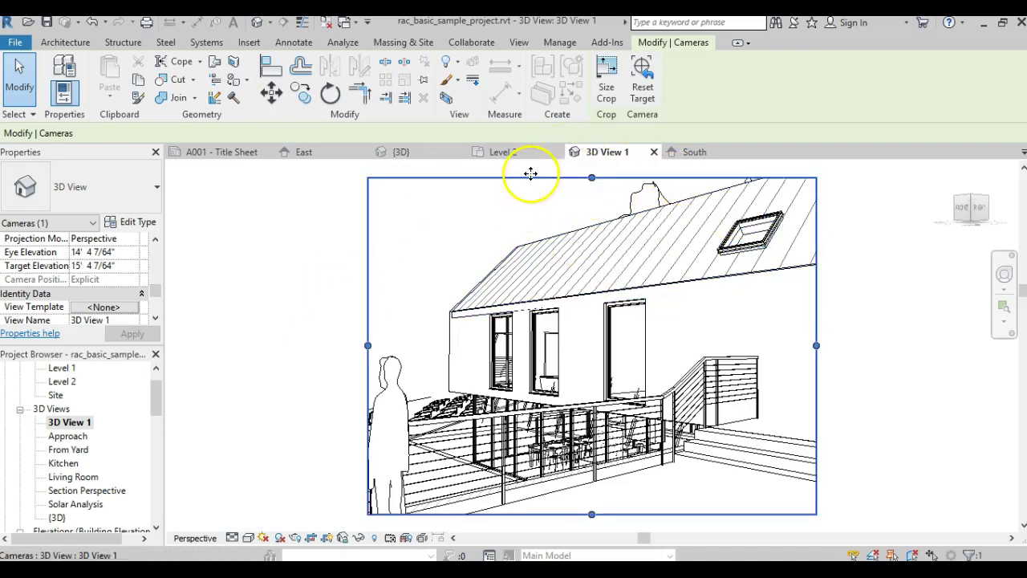
drag(816, 345, 891, 337)
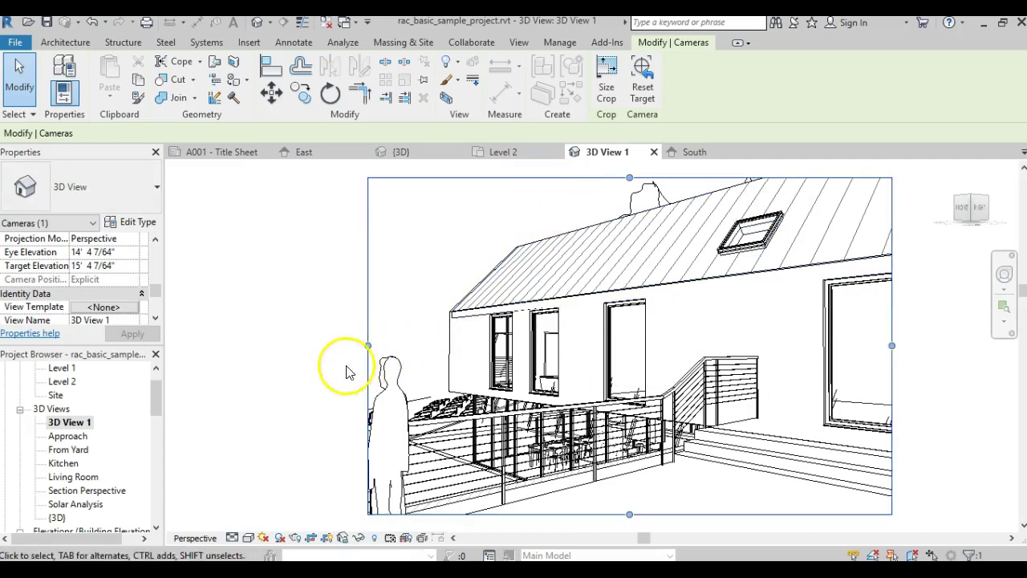
drag(367, 345, 337, 347)
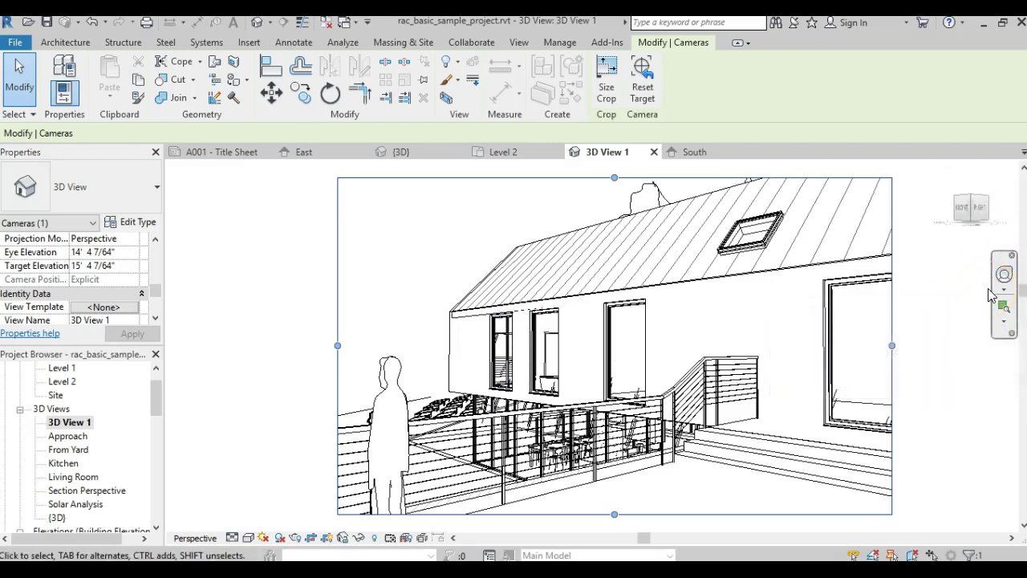
Check the user interface display options for the Navigation Bar setting, leaving the option as it is.
click(936, 334)
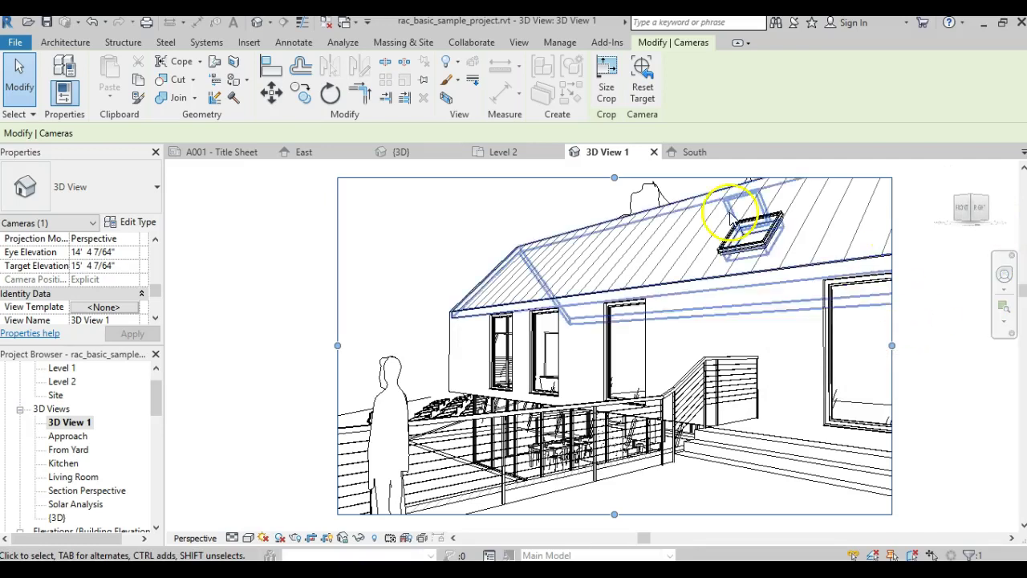
click(509, 45)
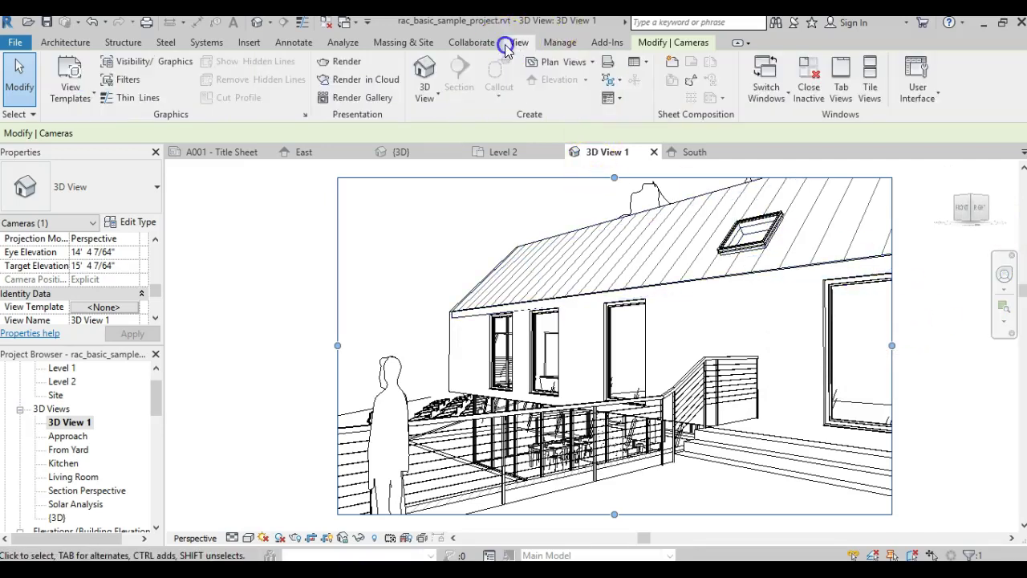
click(935, 94)
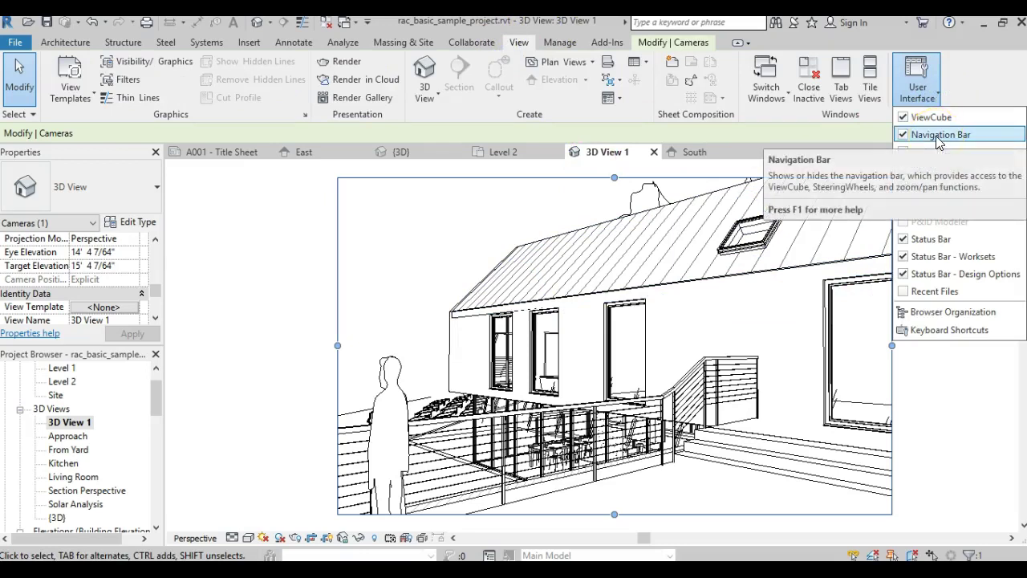
click(975, 80)
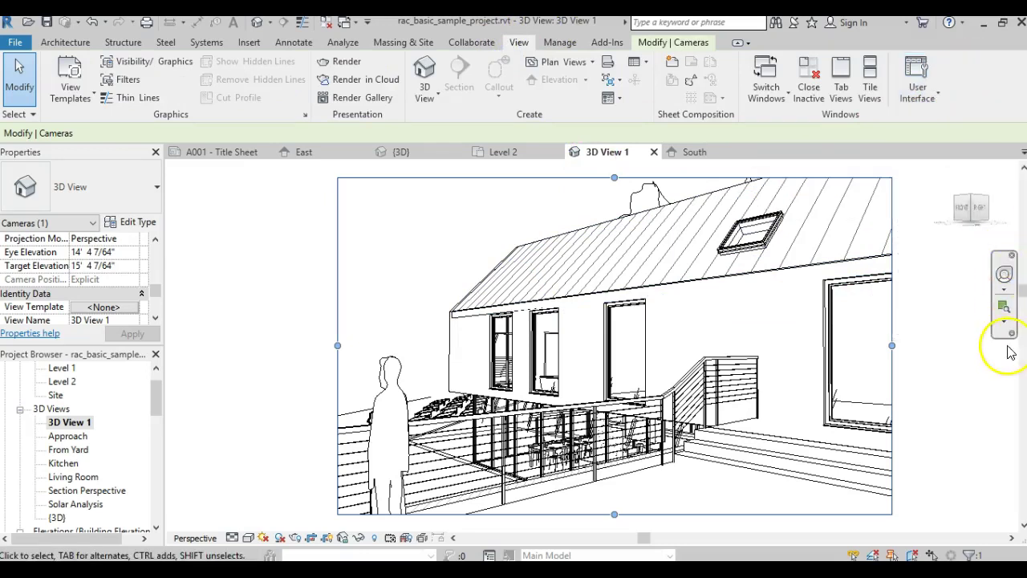
Activate the full navigation SteeringWheel and tilt the camera with Look up and back down, to a target elevation of about 16' 5".
click(1005, 277)
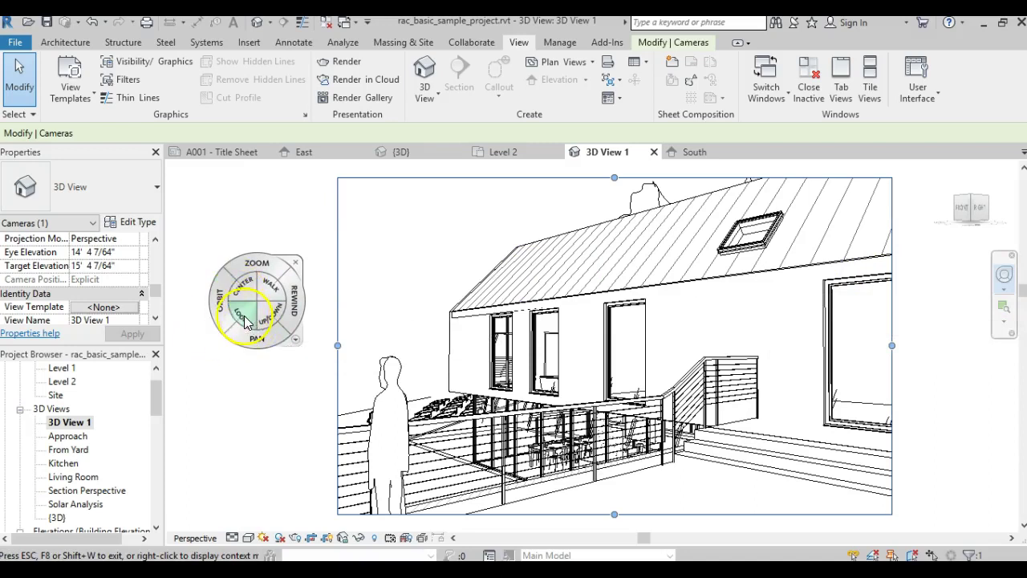
mouse_move(245, 321)
mouse_down()
mouse_move(241, 289)
mouse_move(236, 397)
mouse_move(236, 300)
mouse_move(239, 309)
mouse_up()
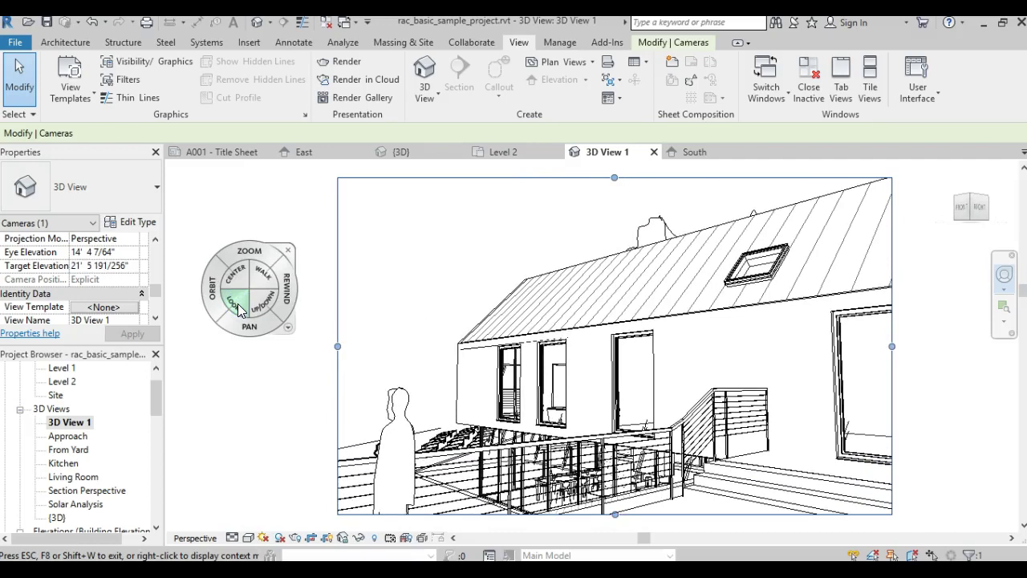
click(89, 261)
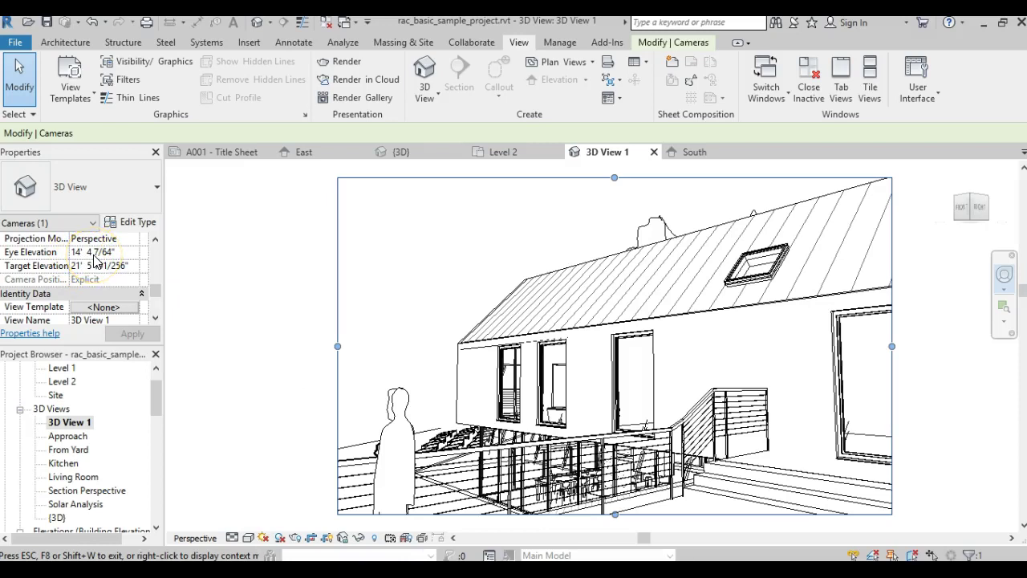
click(235, 360)
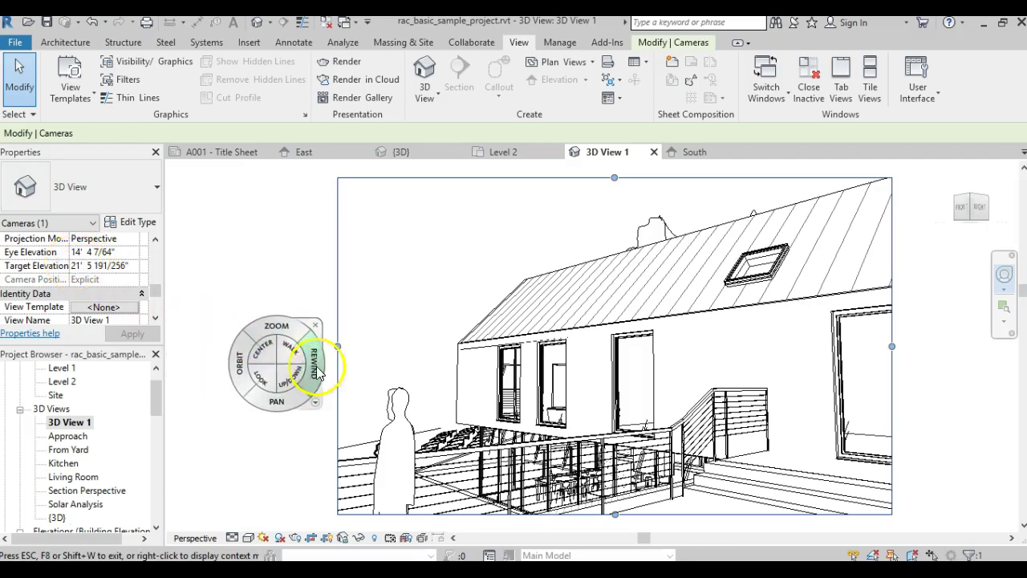
mouse_move(271, 377)
mouse_down()
mouse_move(257, 360)
mouse_move(265, 415)
mouse_move(273, 367)
mouse_move(273, 384)
mouse_up()
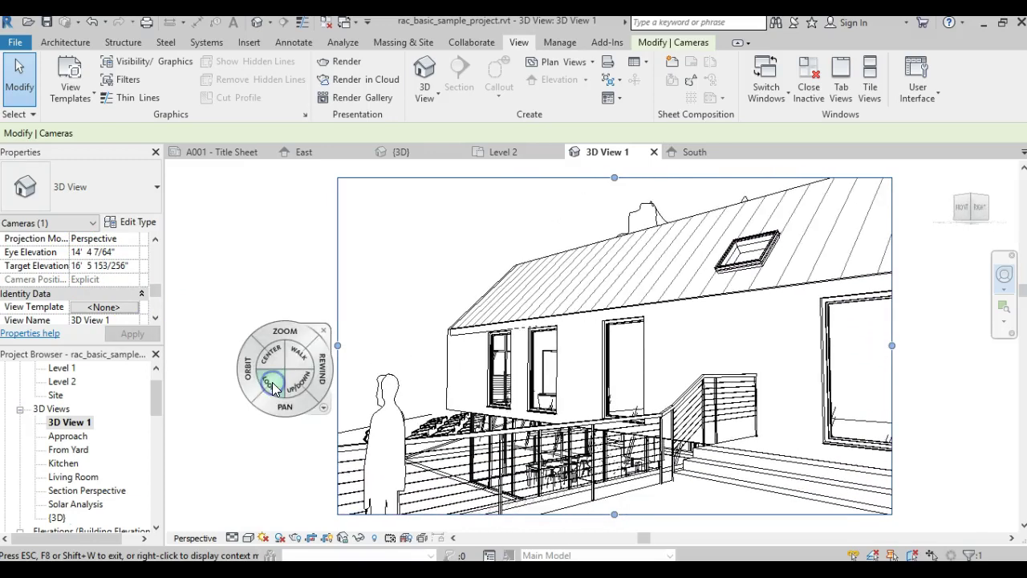
Walk the camera slightly forward with the SteeringWheel, and tilt it with Look to a target elevation of about 14' 5".
click(300, 354)
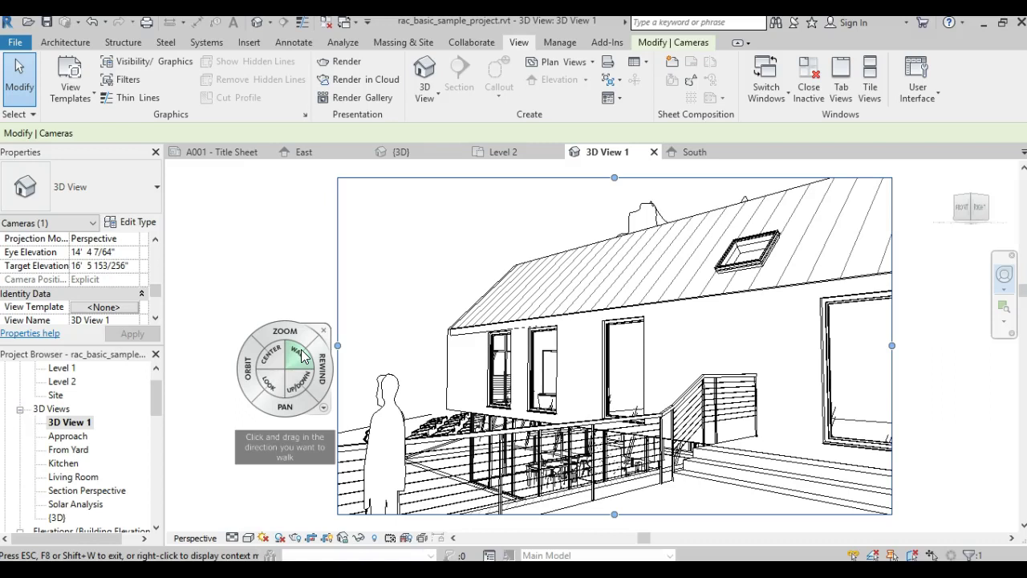
mouse_move(302, 356)
mouse_down()
mouse_move(591, 462)
mouse_move(600, 415)
mouse_move(587, 487)
mouse_up()
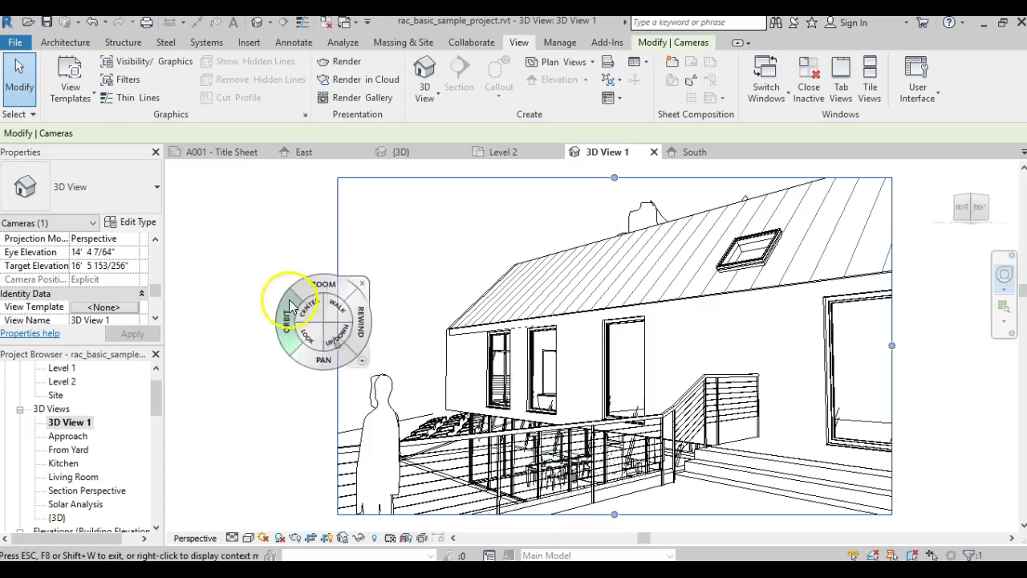
drag(205, 303, 214, 315)
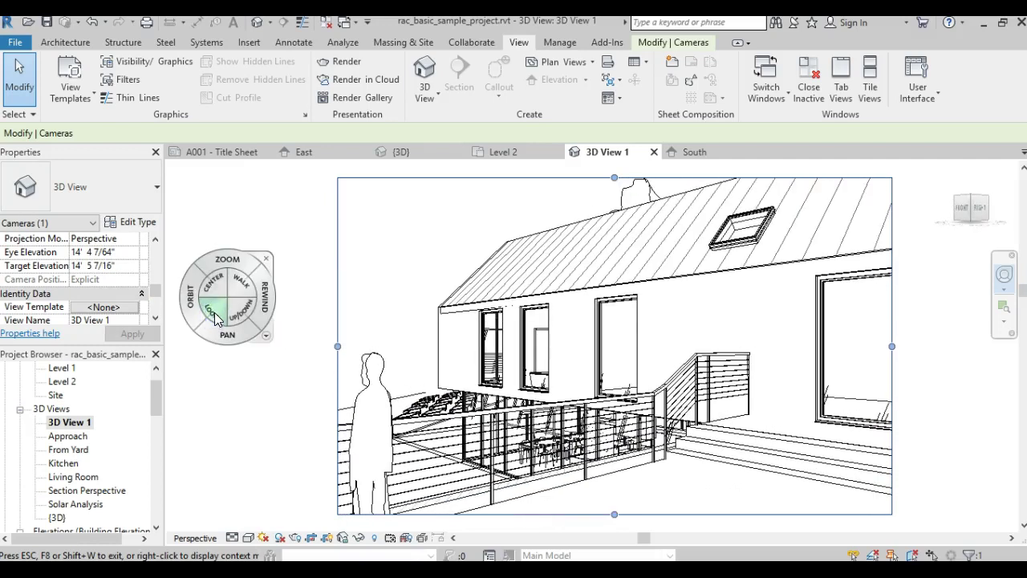